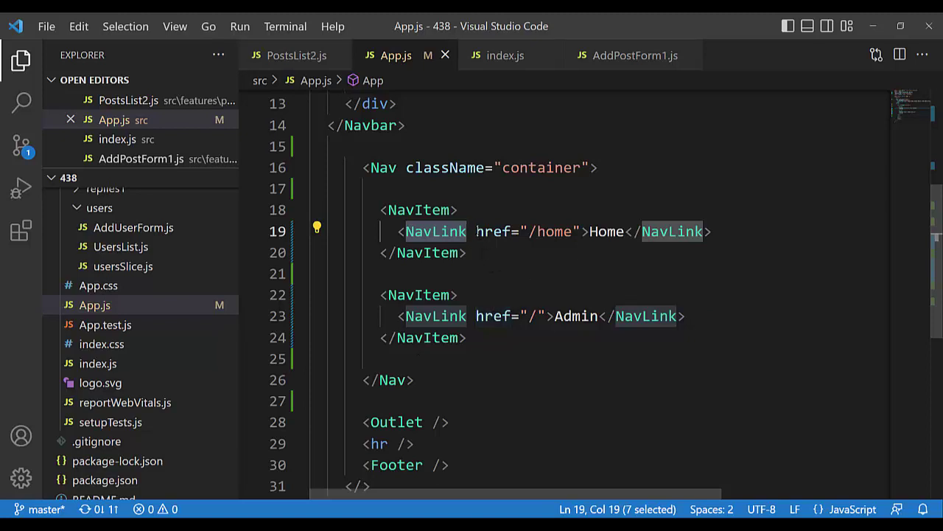
Step: Change the Home link's opening tag to Link and replace its href attribute name with "to"
left_click_drag(476, 232, 514, 231)
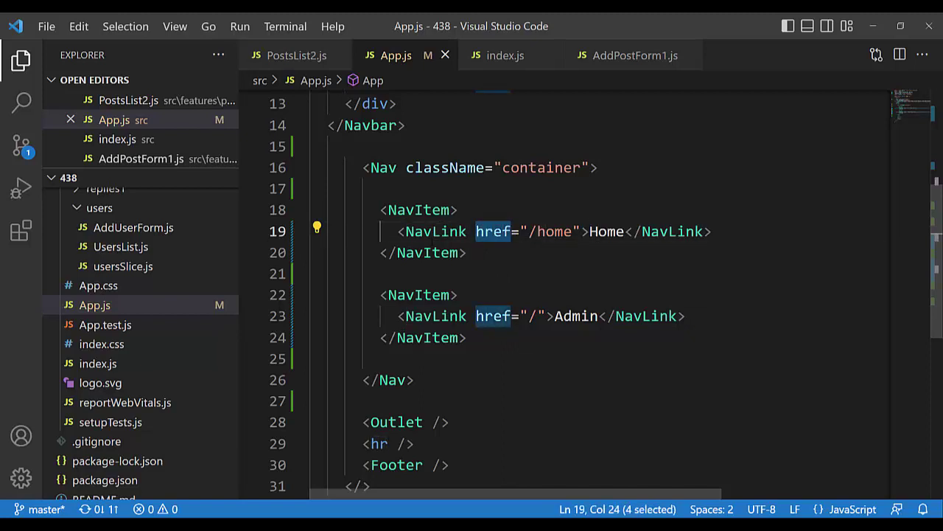
left_click(433, 232)
key("BackSpace")
key("BackSpace")
key("BackSpace")
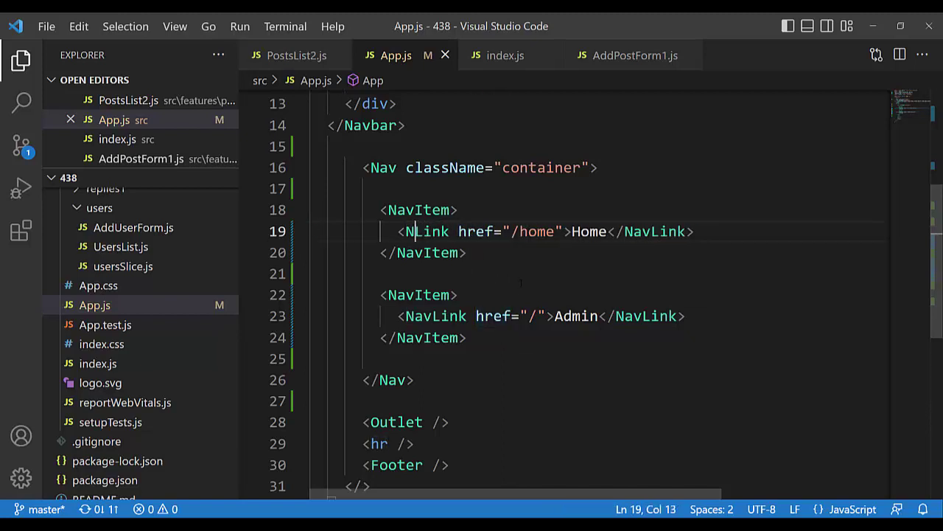
left_click_drag(449, 232, 484, 231)
type("to")
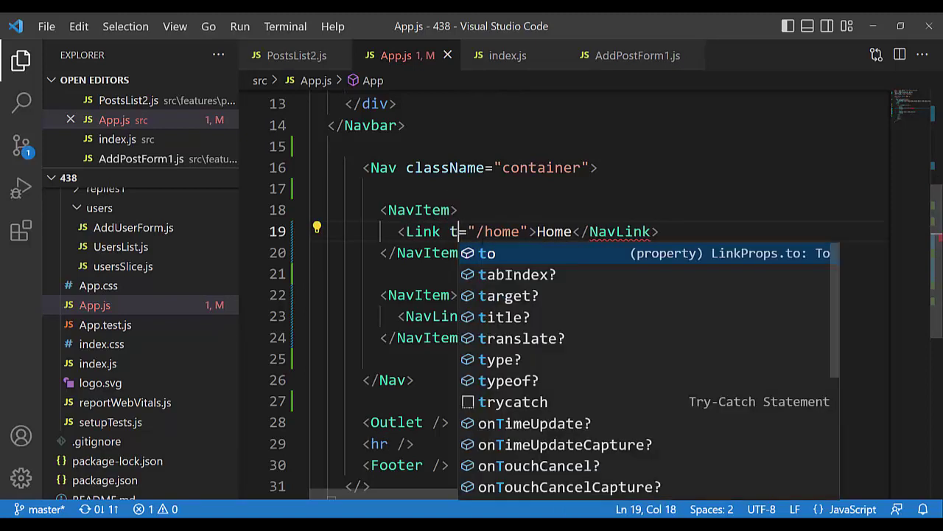
Step: Restore the Home link's opening tag to NavLink with the href attribute
key("BackSpace")
key("BackSpace")
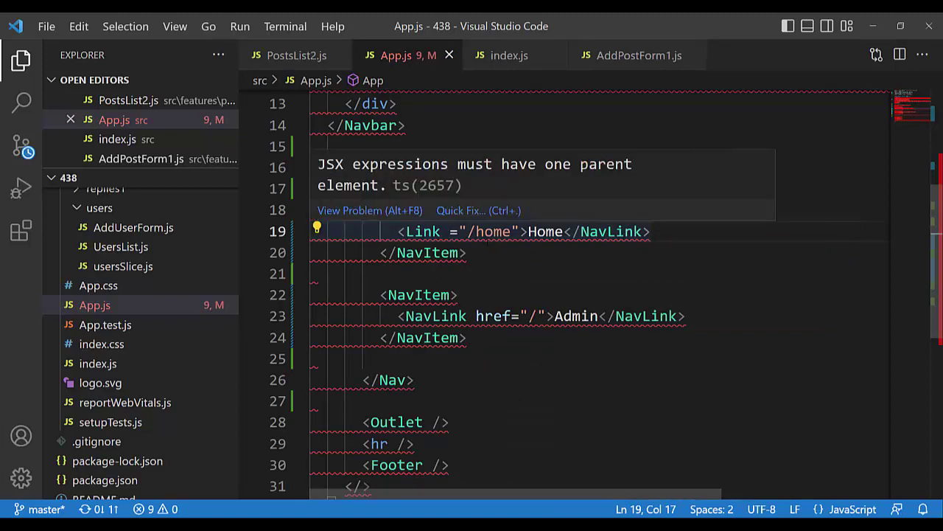
type("href")
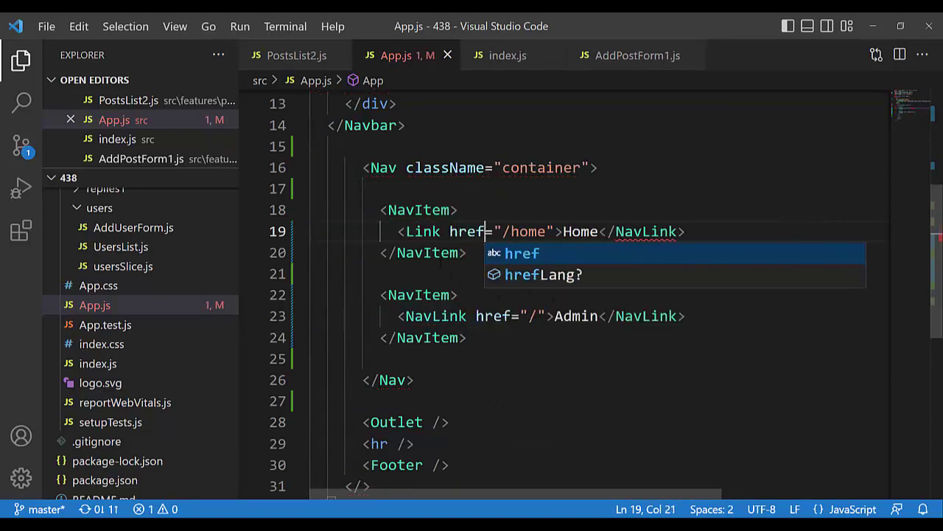
left_click(406, 231)
type("Nav")
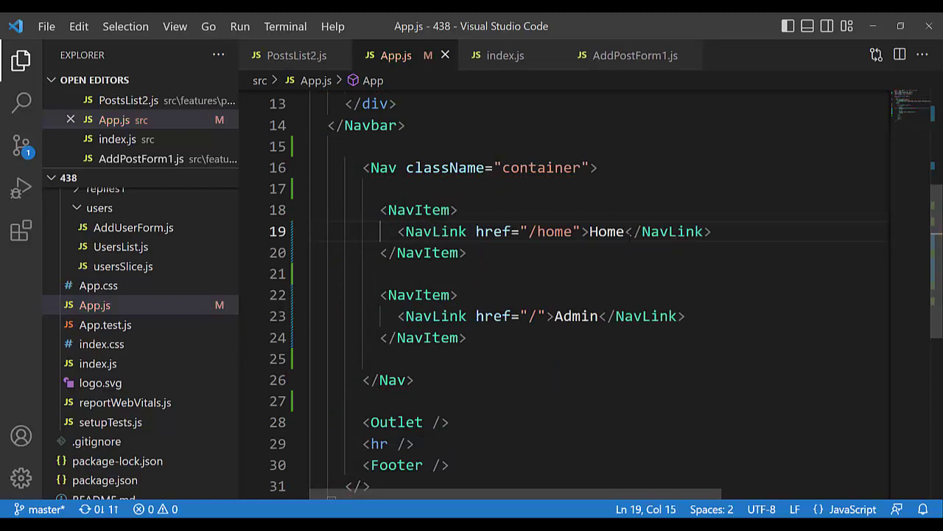
left_click_drag(625, 231, 712, 231)
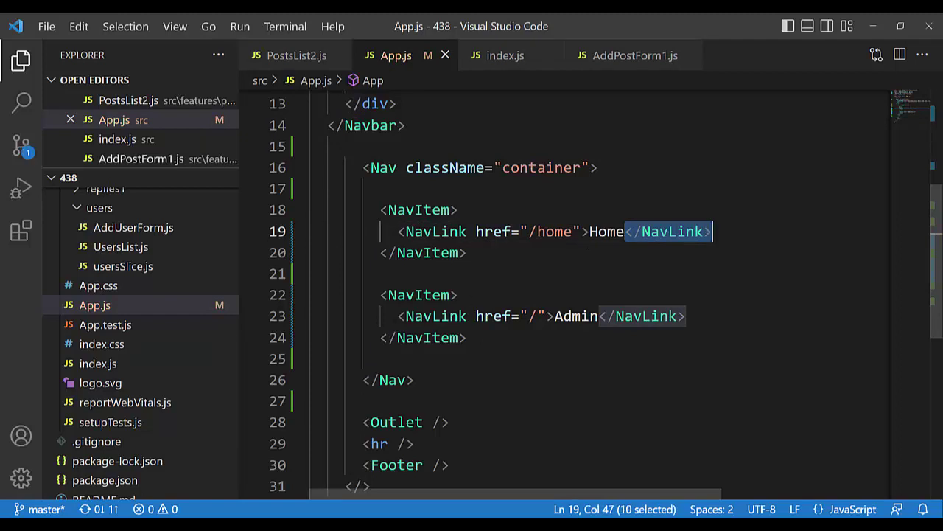
left_click_drag(554, 316, 599, 316)
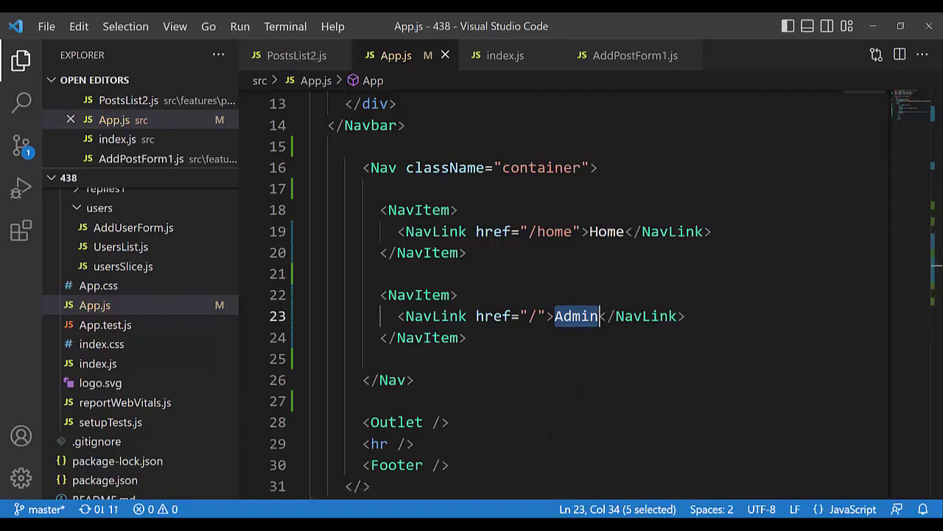
Step: Switch to the React app in Edge and test the Home and Admin navigation links
key("alt+Tab")
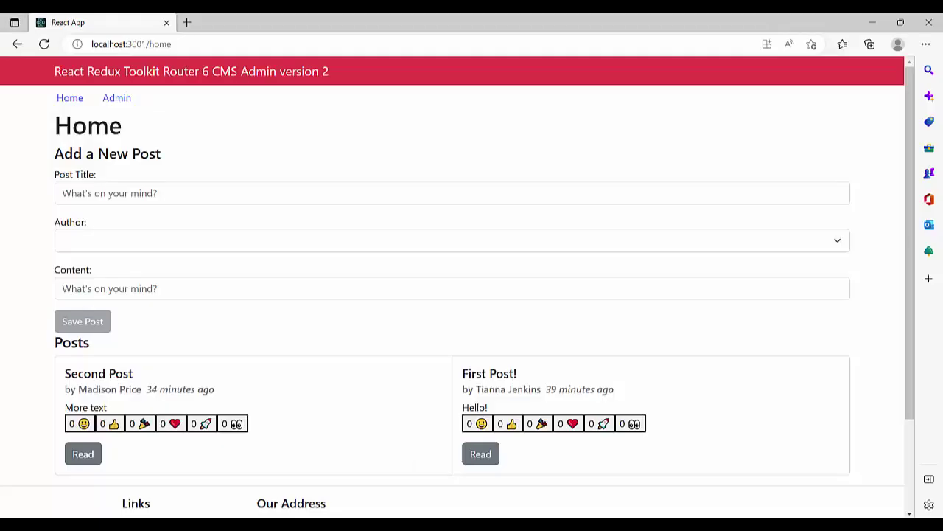
left_click(71, 99)
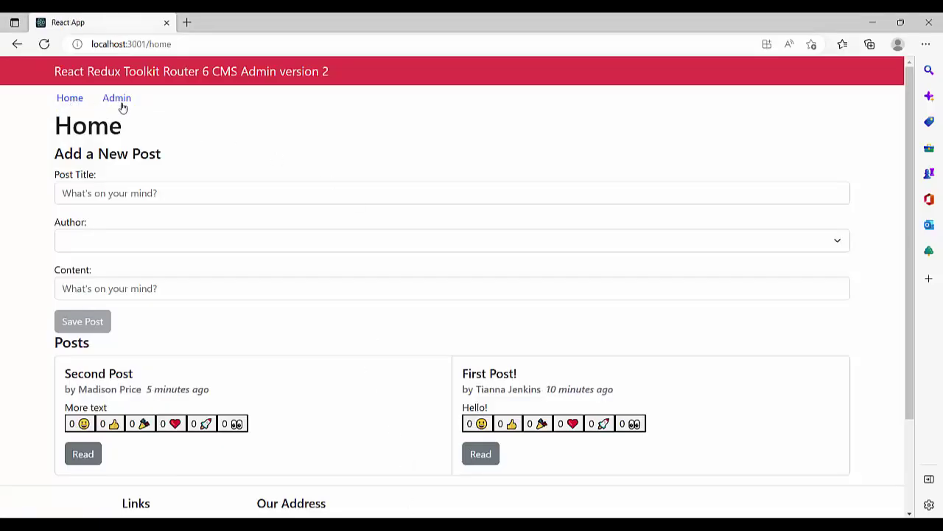
left_click(121, 104)
left_click(78, 99)
left_click(69, 99)
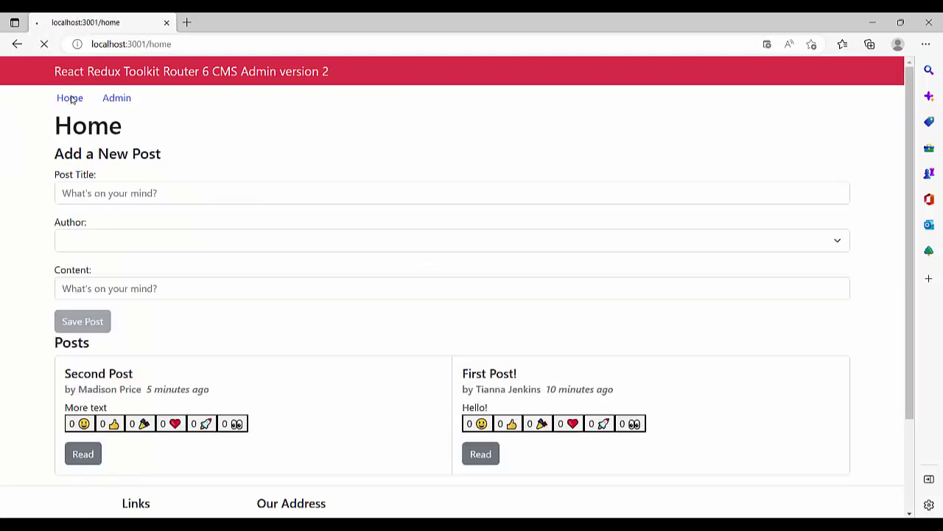
left_click(118, 102)
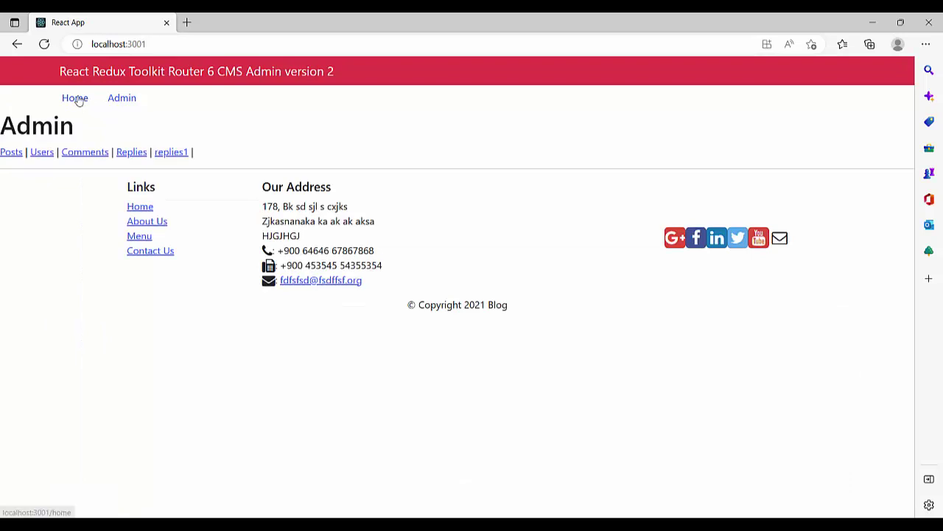
left_click(77, 98)
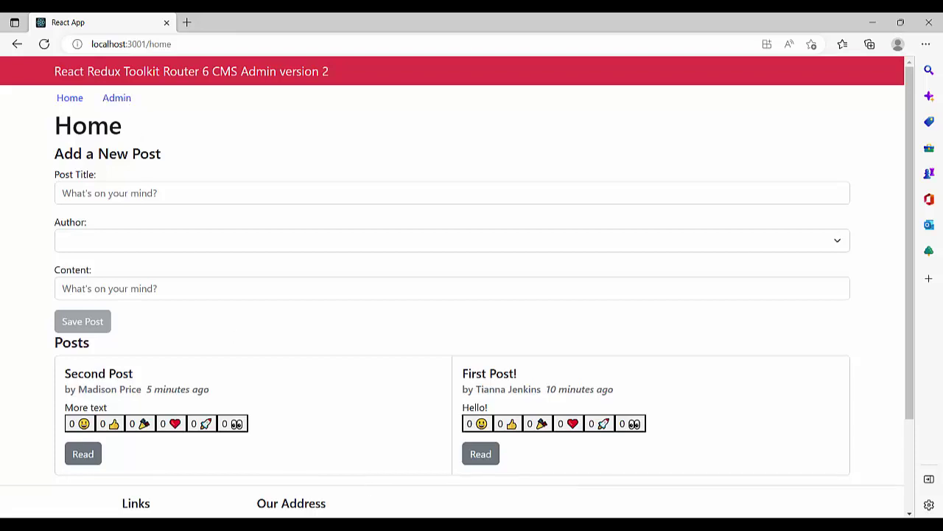
Step: Switch to Visual Studio Code and set the Navbar color in App.js to "primary"
mouse_move(379, 525)
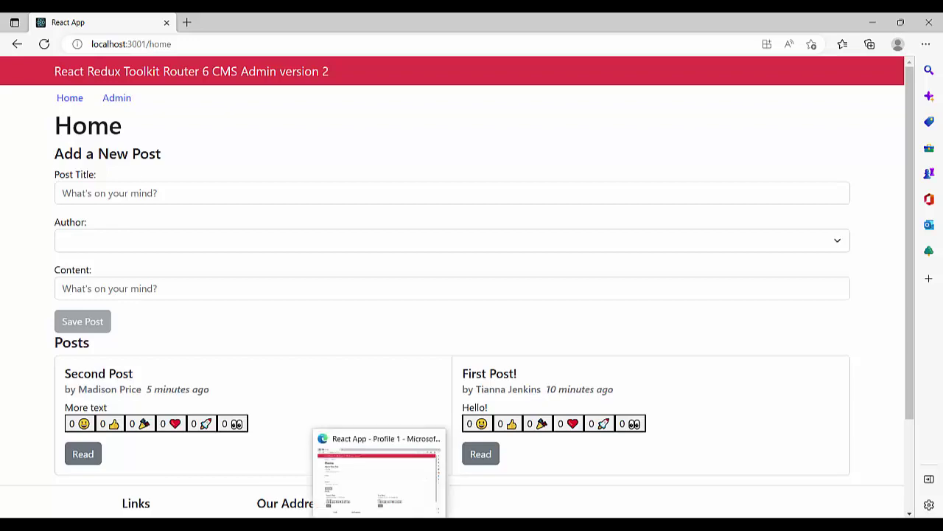
left_click(325, 527)
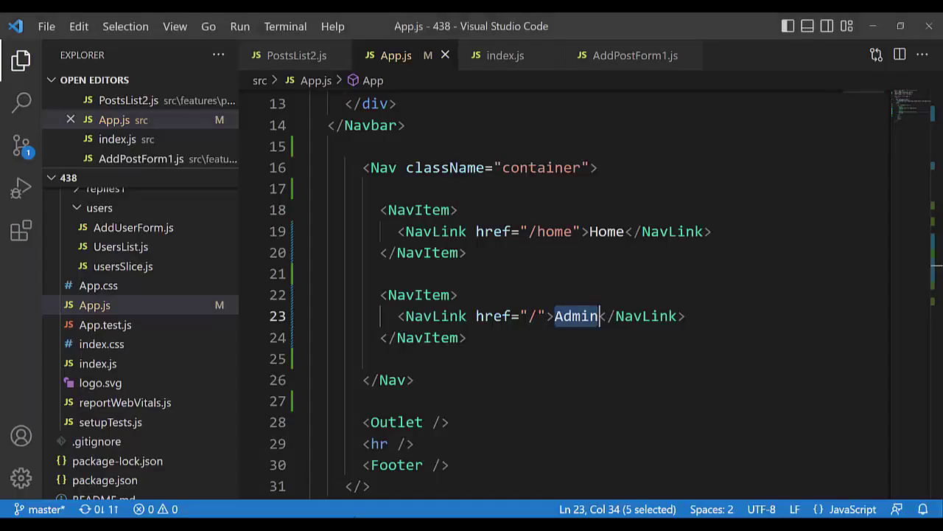
scroll(633, 204, "up", 1)
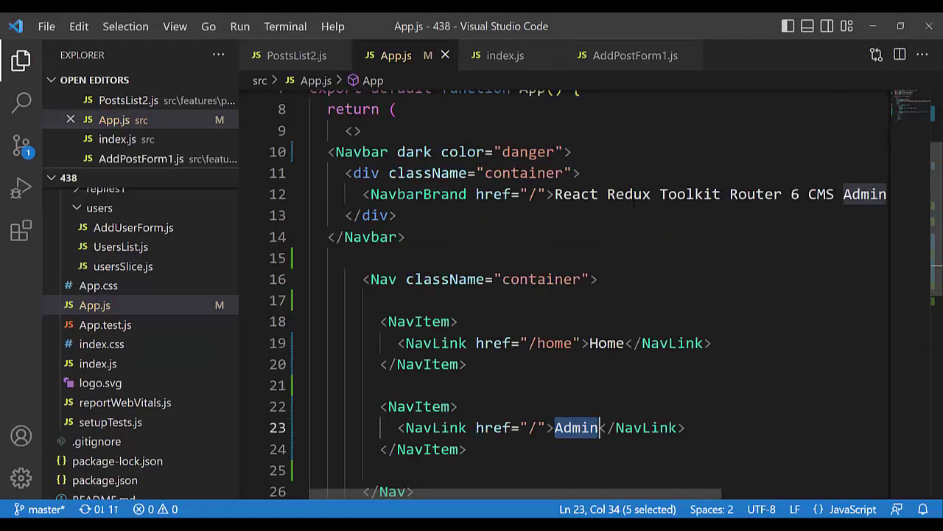
scroll(633, 205, "up", 1)
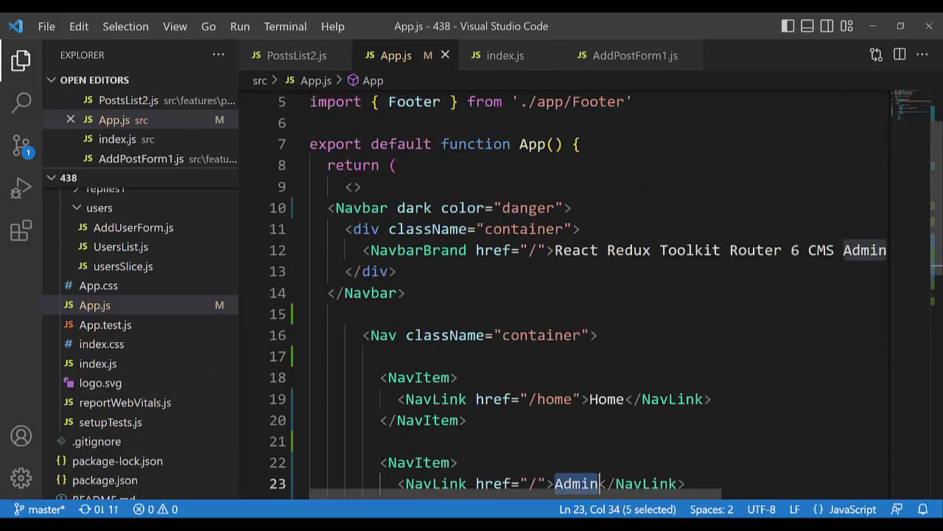
left_click_drag(502, 207, 557, 208)
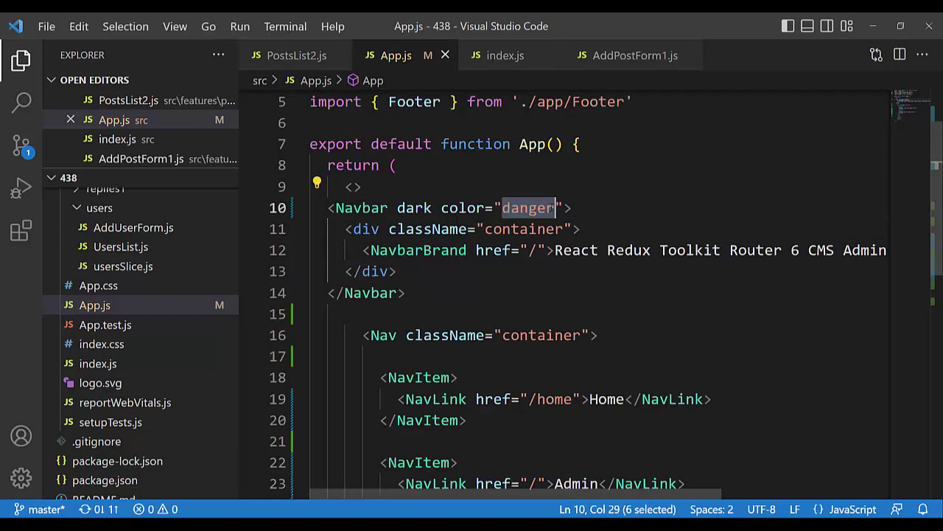
type("primary")
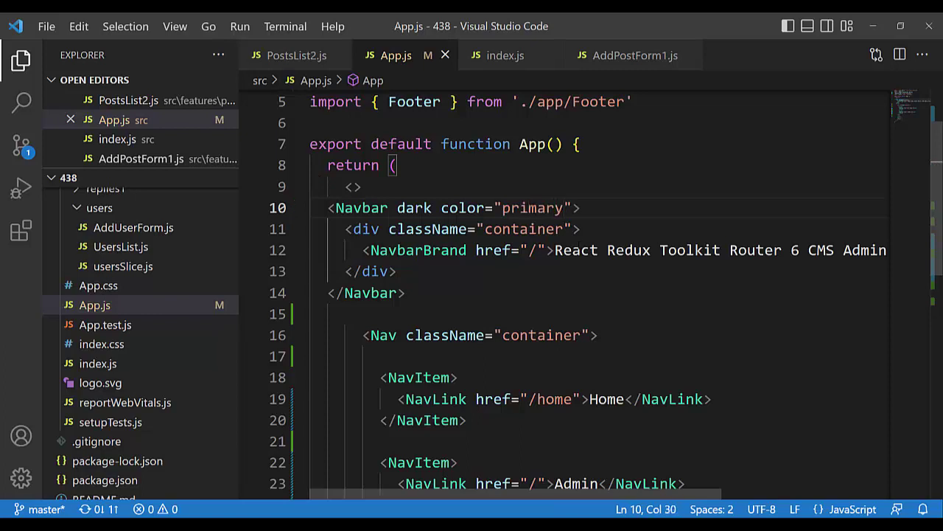
Step: Switch to the React app in Edge and examine the Home page's navbar, new-post form, author choices, post cards and footer
key("alt+Tab")
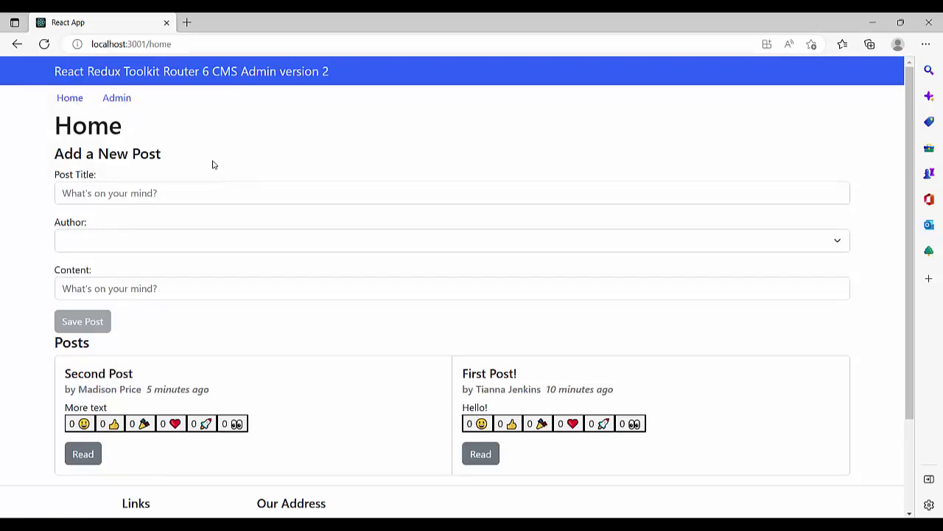
left_click_drag(57, 125, 131, 126)
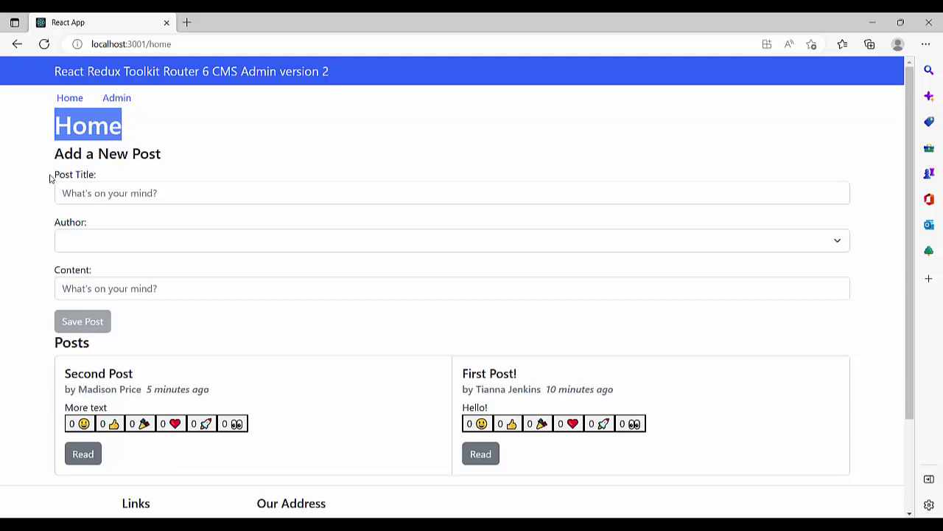
left_click(63, 192)
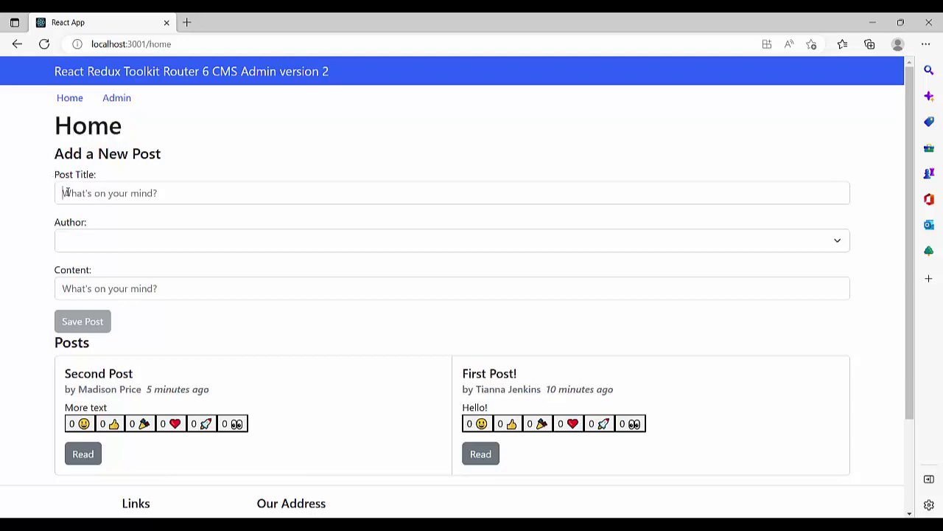
left_click(83, 242)
left_click(88, 197)
left_click(95, 242)
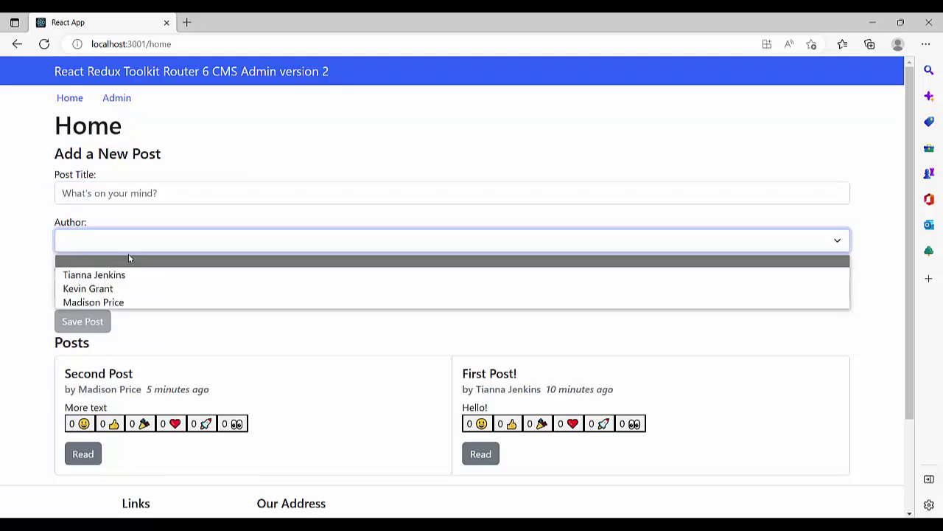
left_click(12, 197)
left_click(99, 241)
left_click(46, 224)
left_click(46, 224)
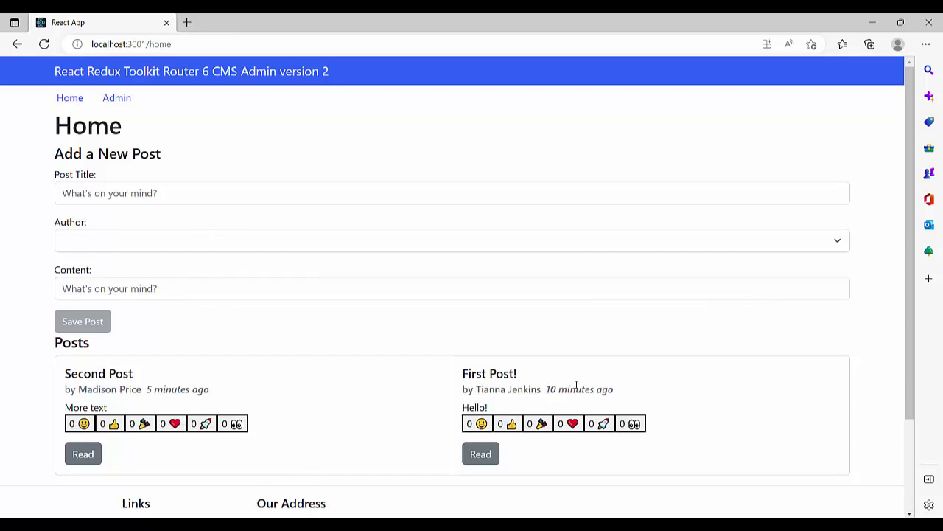
scroll(376, 409, "down", 2)
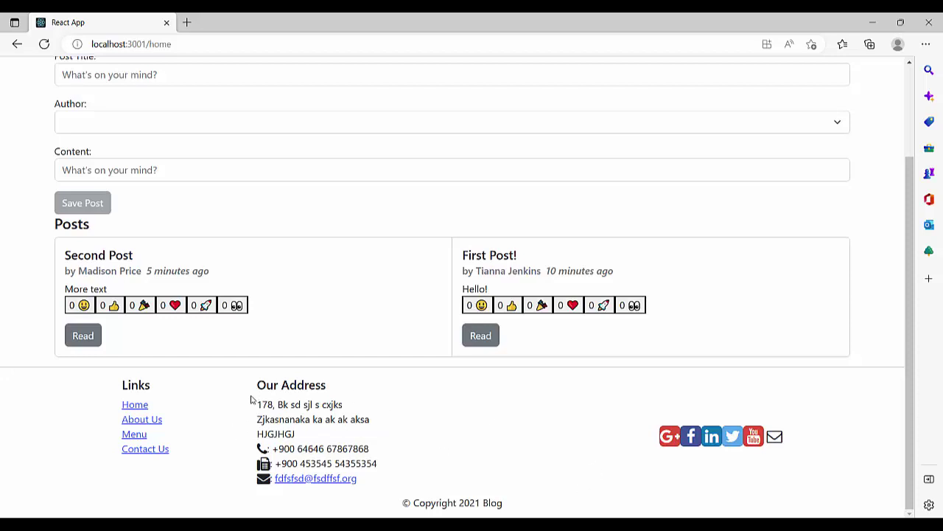
scroll(400, 424, "up", 3)
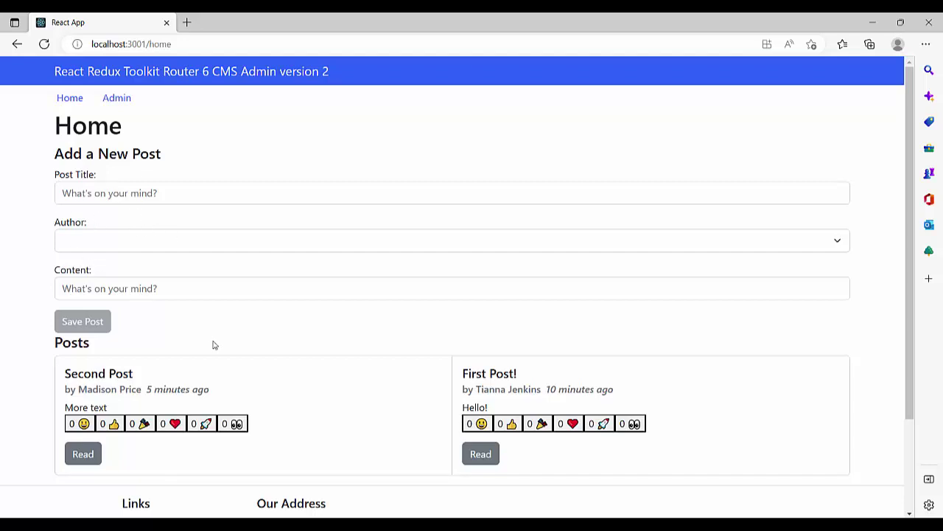
Step: Switch to the reactstrap documentation in Chrome and examine the Forms Input page, including the basic input's code and the Form example
mouse_move(319, 525)
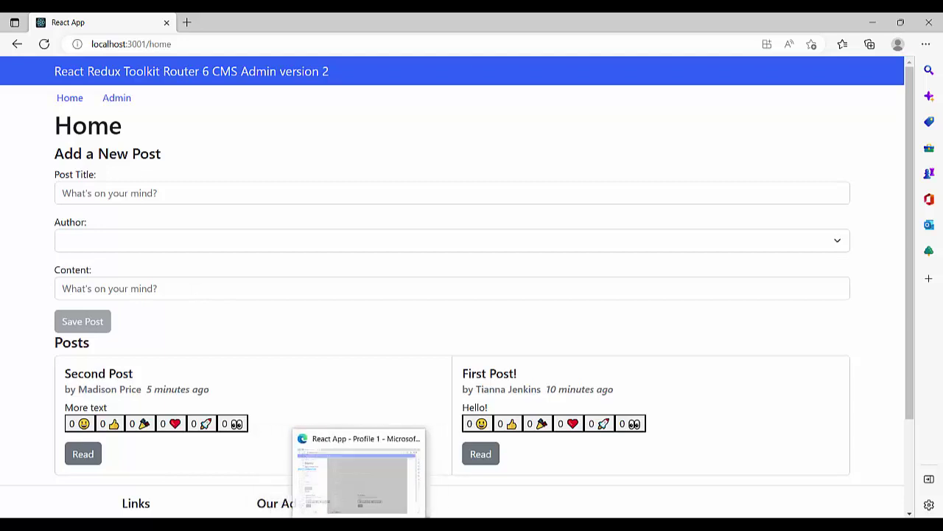
left_click(349, 524)
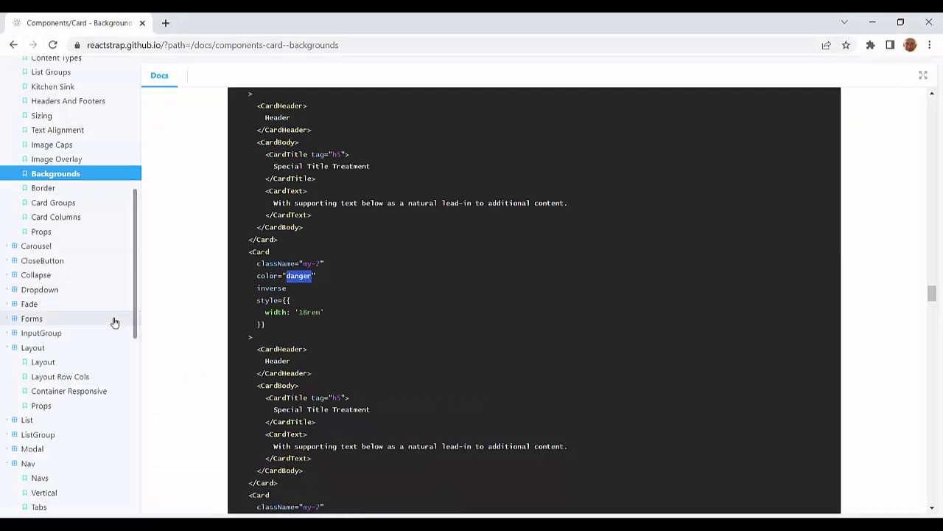
left_click(37, 319)
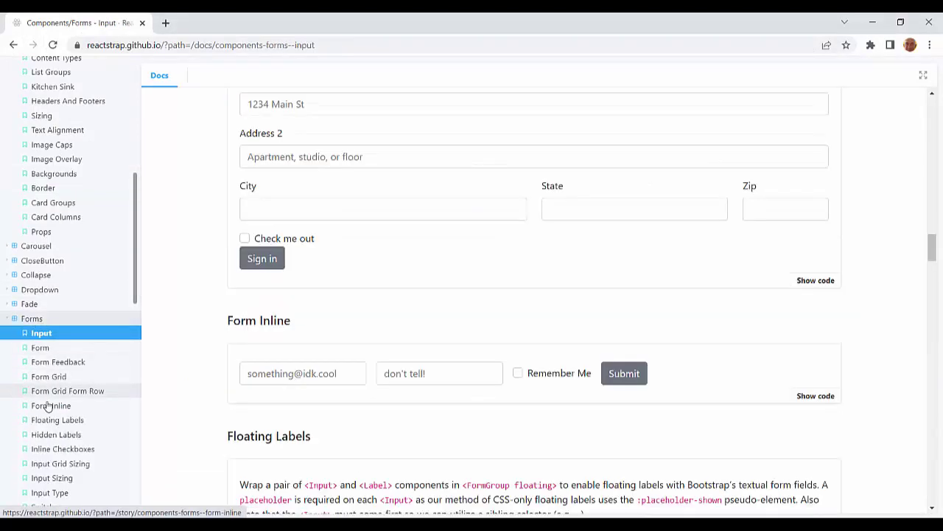
left_click(41, 336)
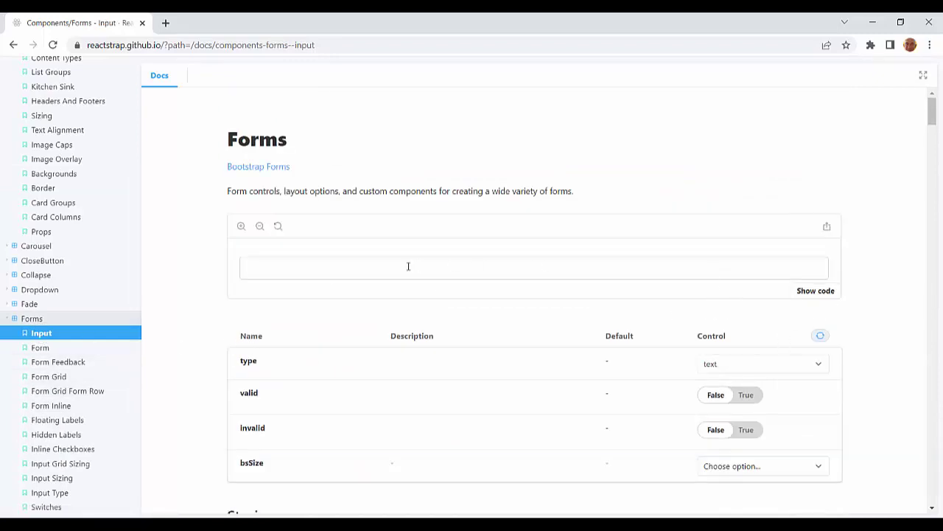
left_click(356, 272)
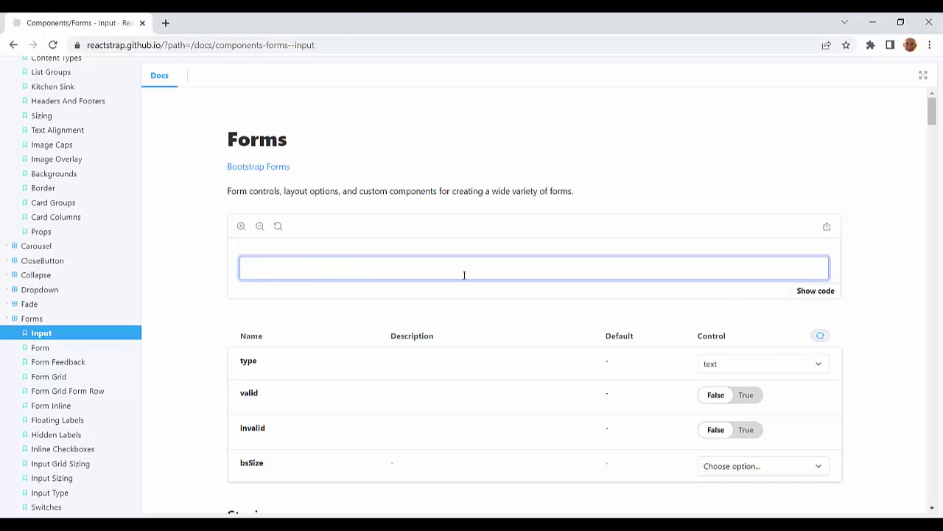
left_click(816, 292)
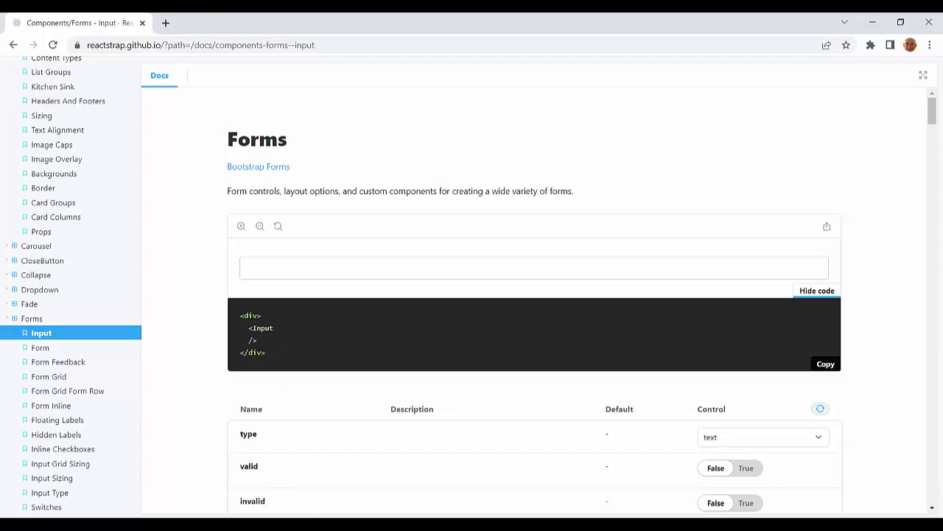
scroll(431, 457, "down", 4)
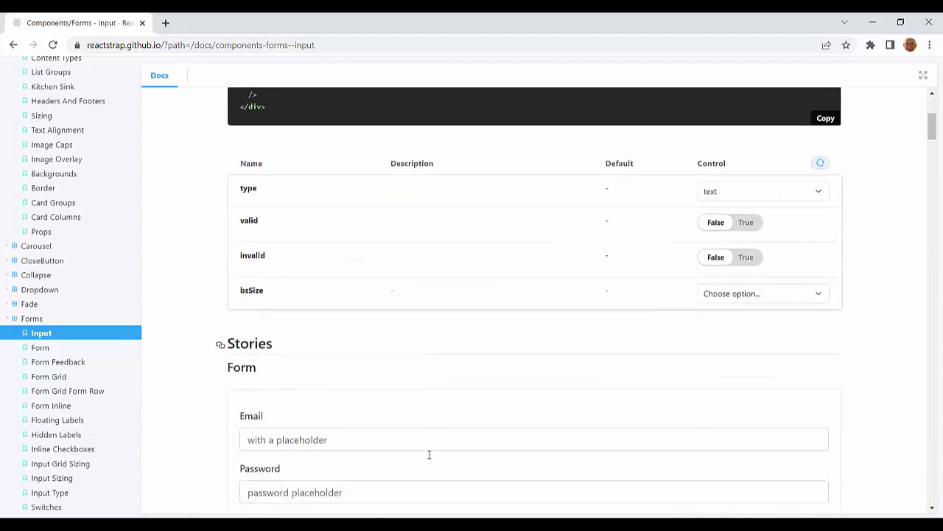
scroll(429, 461, "down", 3)
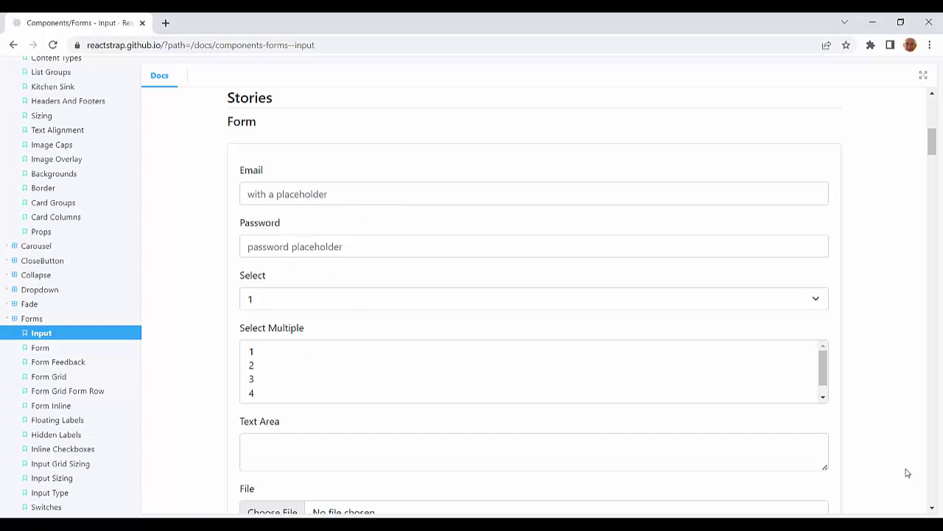
scroll(919, 412, "down", 2)
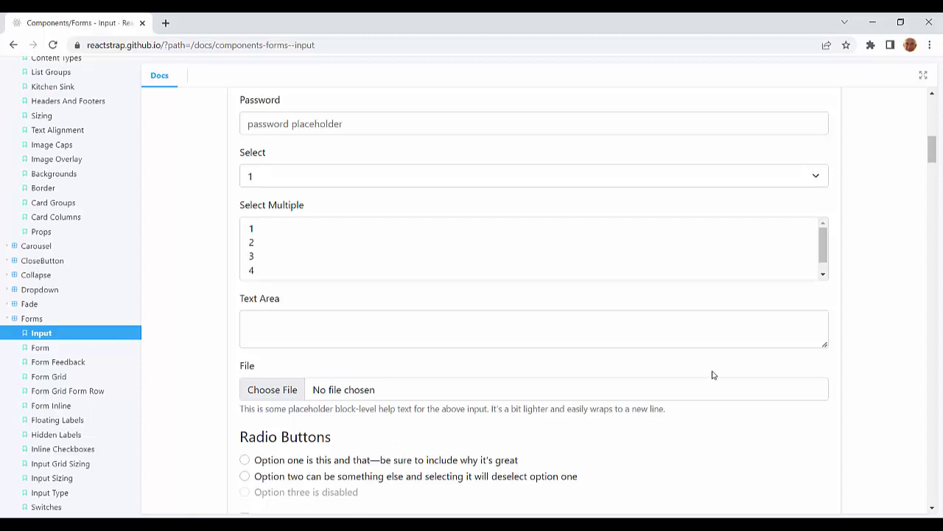
Step: Show the code of the Form example and select the whole block from the opening <Form> to the closing </Form> tag
scroll(710, 374, "down", 3)
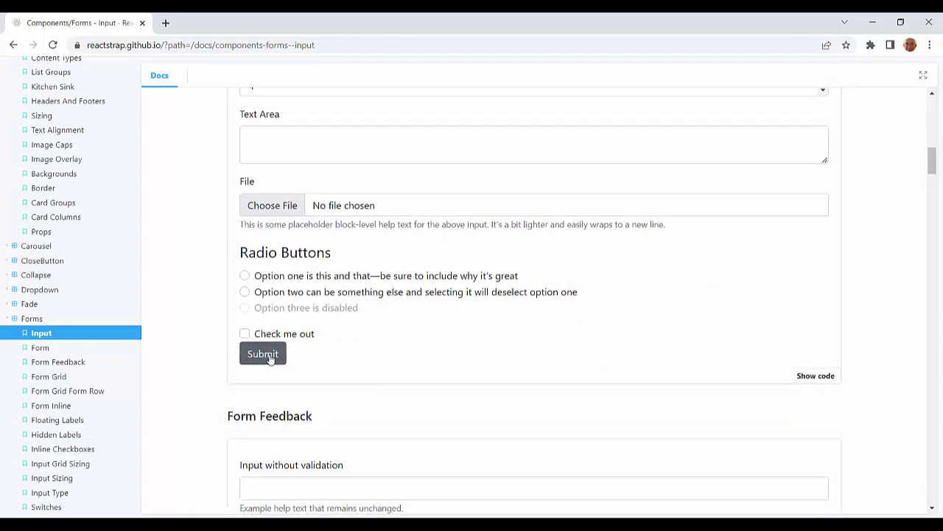
left_click(816, 376)
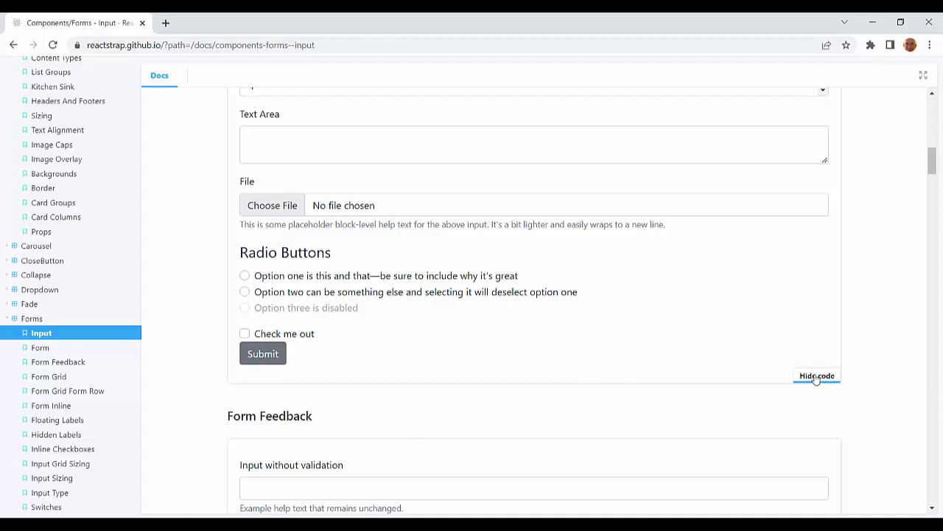
scroll(916, 326, "down", 3)
scroll(918, 327, "down", 1)
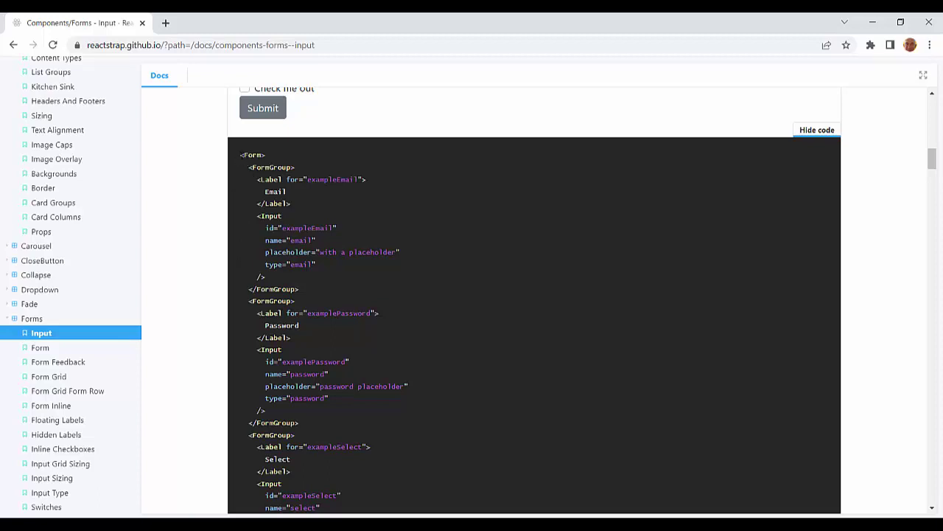
left_click_drag(240, 154, 286, 402)
scroll(286, 408, "down", 8)
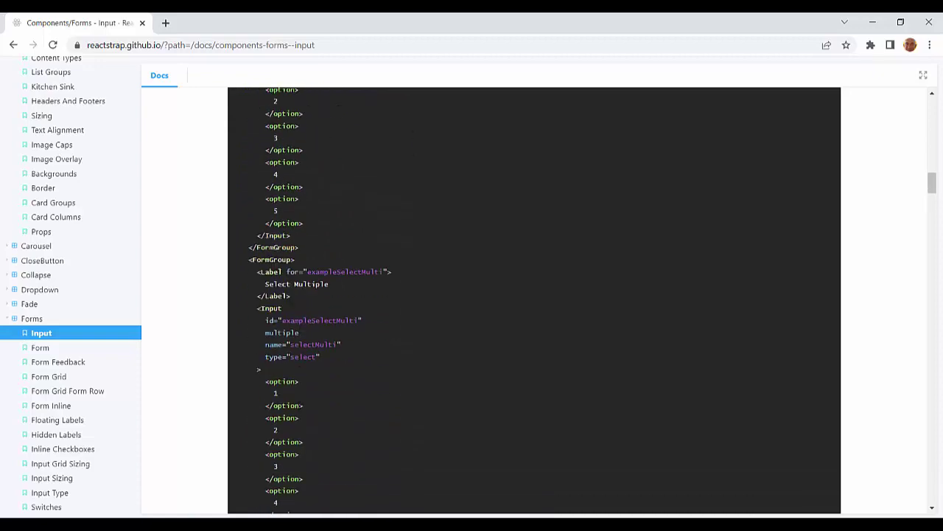
scroll(300, 407, "down", 10)
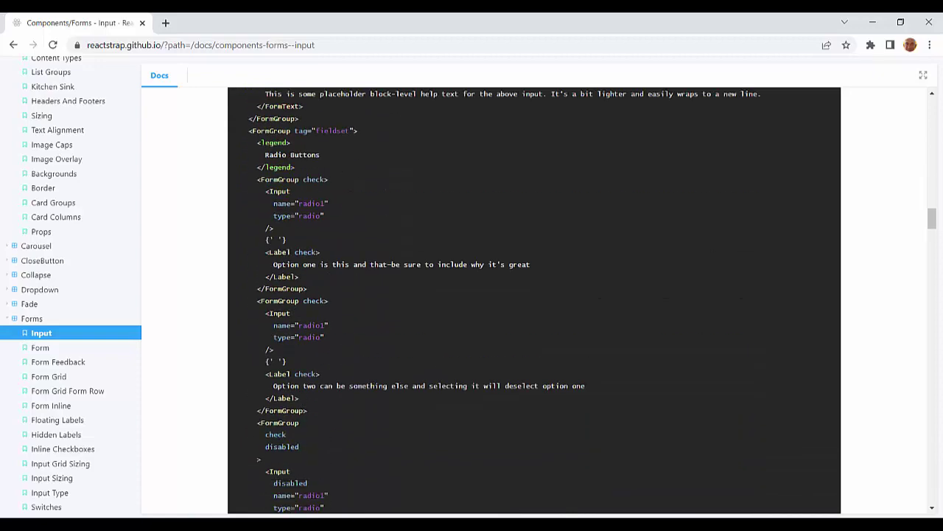
scroll(300, 407, "down", 5)
left_click(277, 358, "shift")
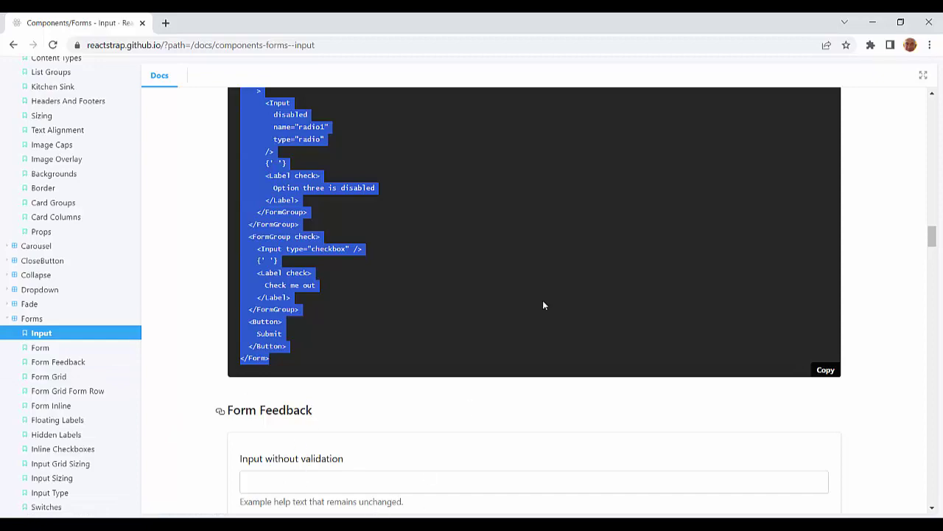
Step: Try the Form example's Email, Select and Text Area fields, and choose option 2 in Select Multiple
scroll(543, 304, "up", 20)
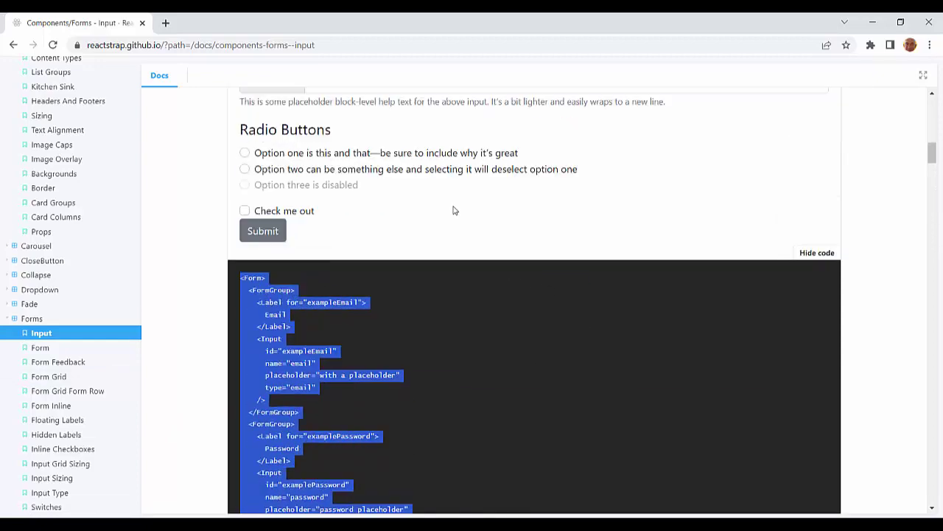
scroll(453, 210, "up", 15)
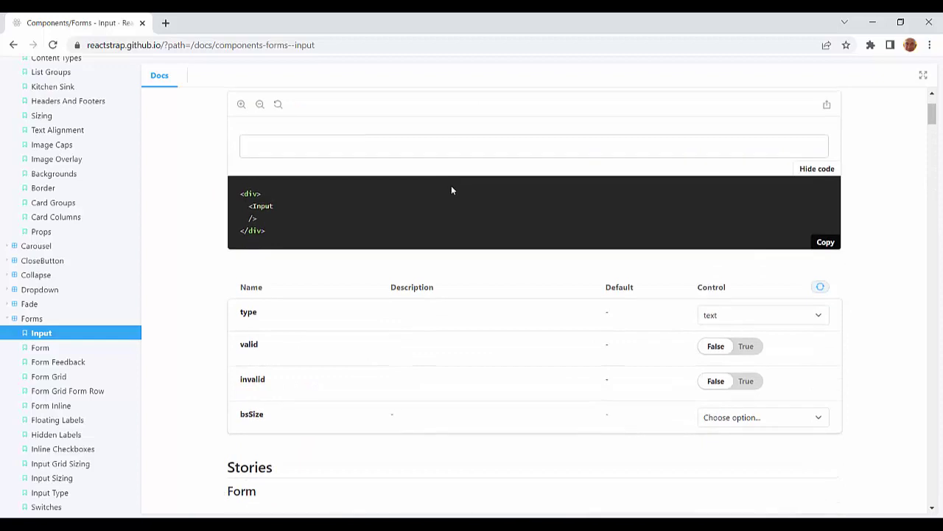
scroll(451, 190, "up", 2)
scroll(450, 239, "down", 8)
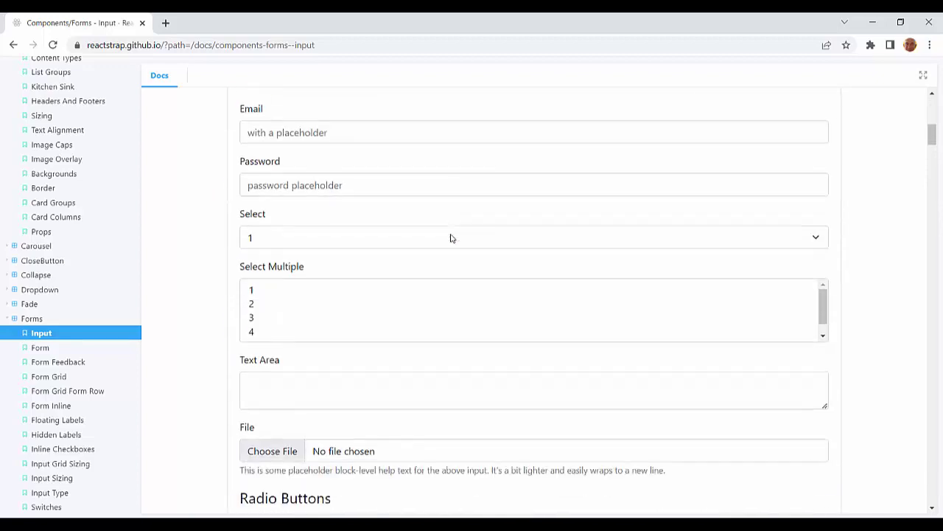
left_click(387, 134)
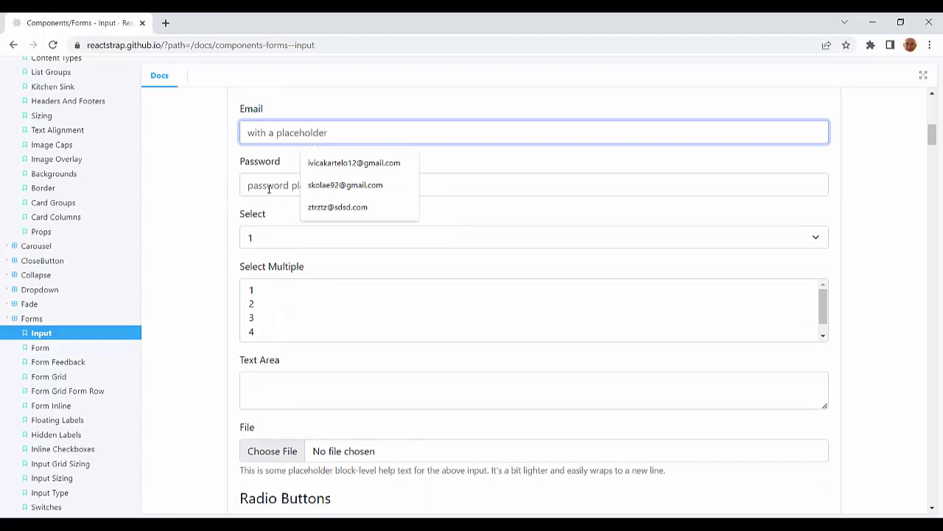
left_click(280, 235)
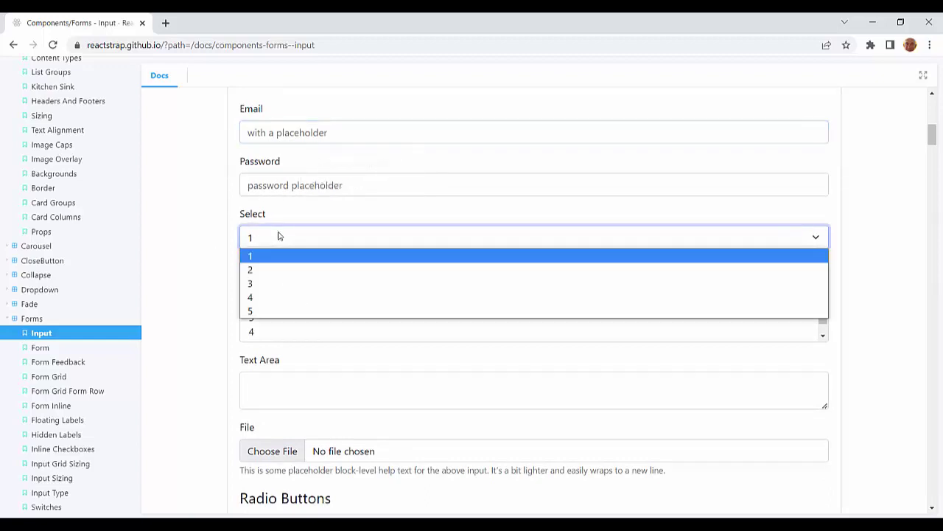
left_click(357, 188)
left_click(324, 308)
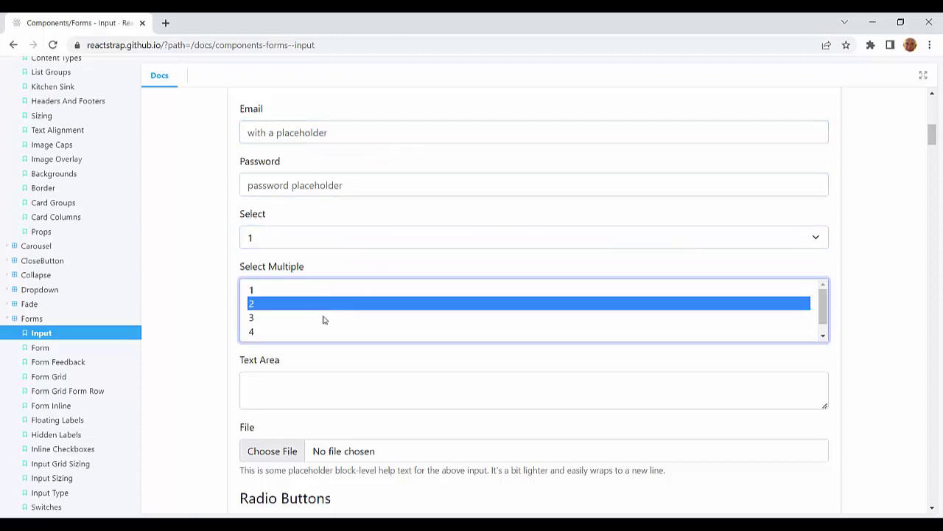
left_click(329, 374)
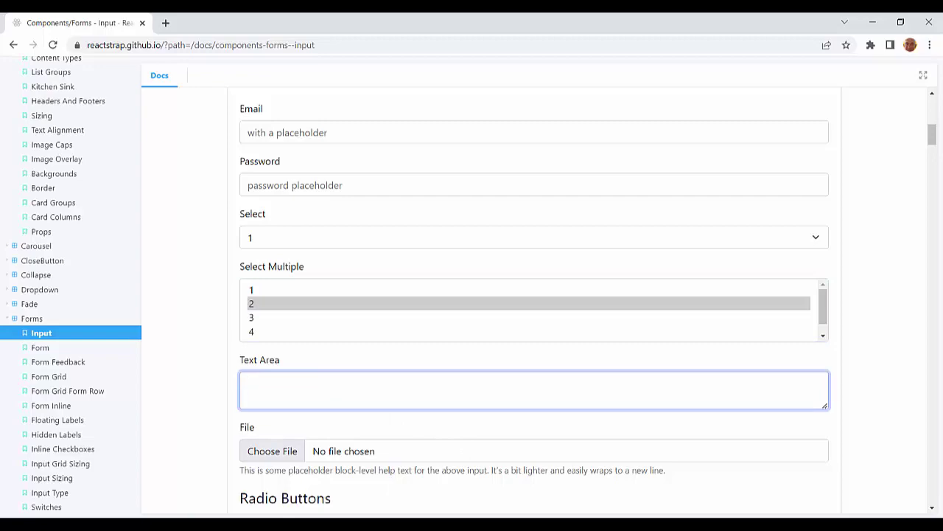
Step: Switch to Visual Studio Code, open AddPostForm1.js from the posts folder and examine its reactstrap import and form markup
left_click(319, 471)
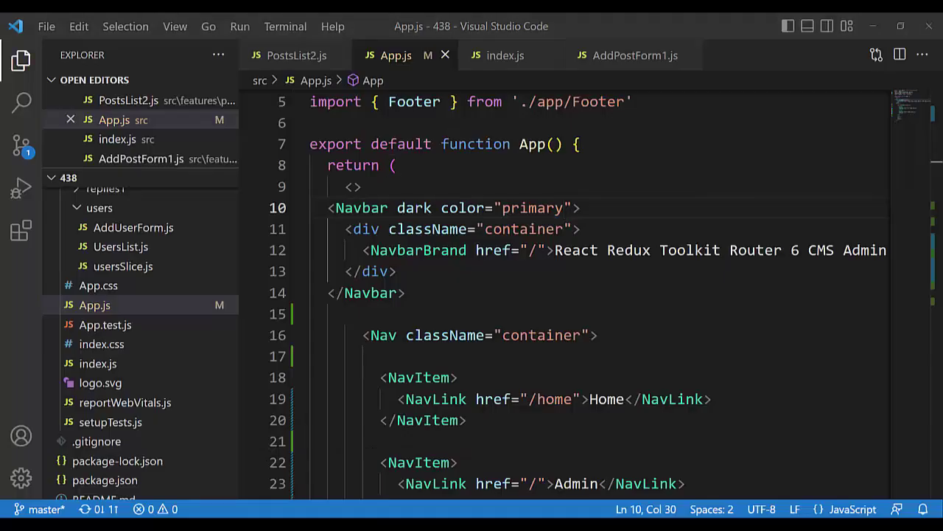
key("alt+Tab")
key("alt+Tab")
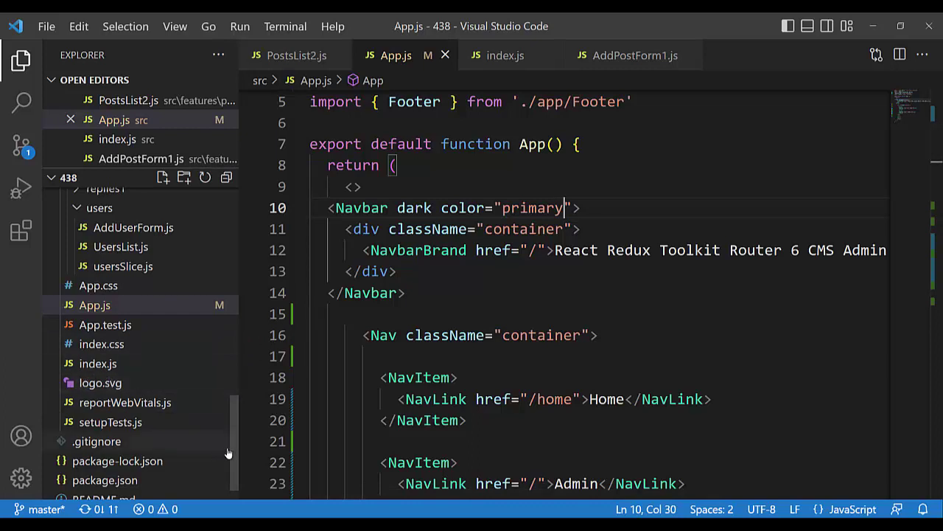
left_click_drag(233, 455, 236, 319)
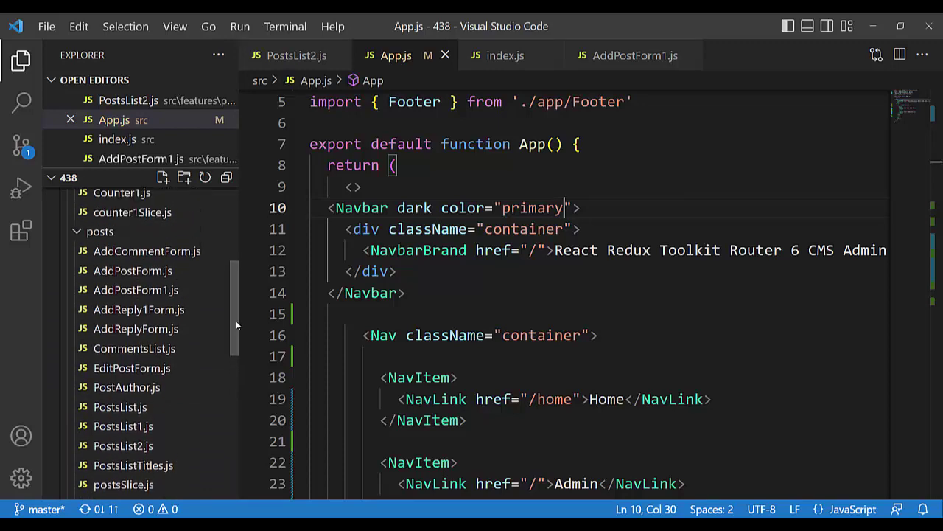
left_click(114, 292)
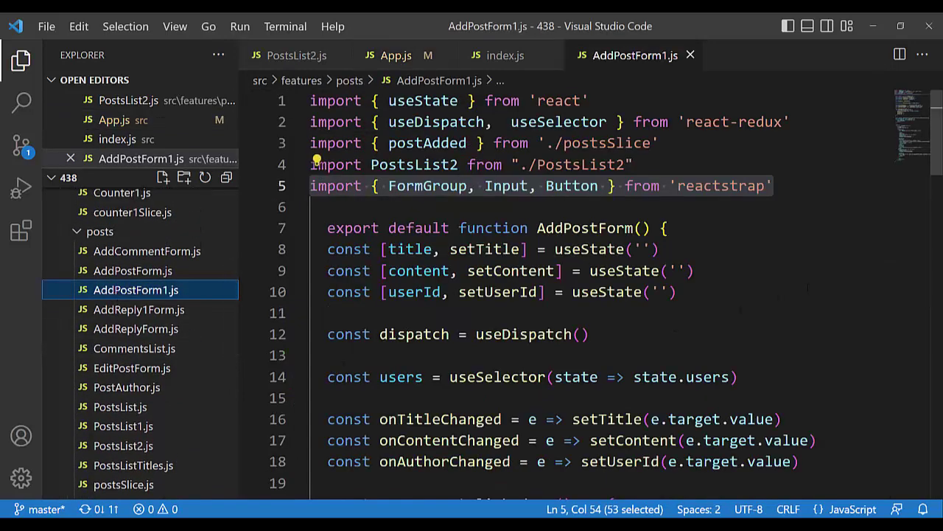
scroll(804, 287, "down", 4)
scroll(805, 287, "down", 9)
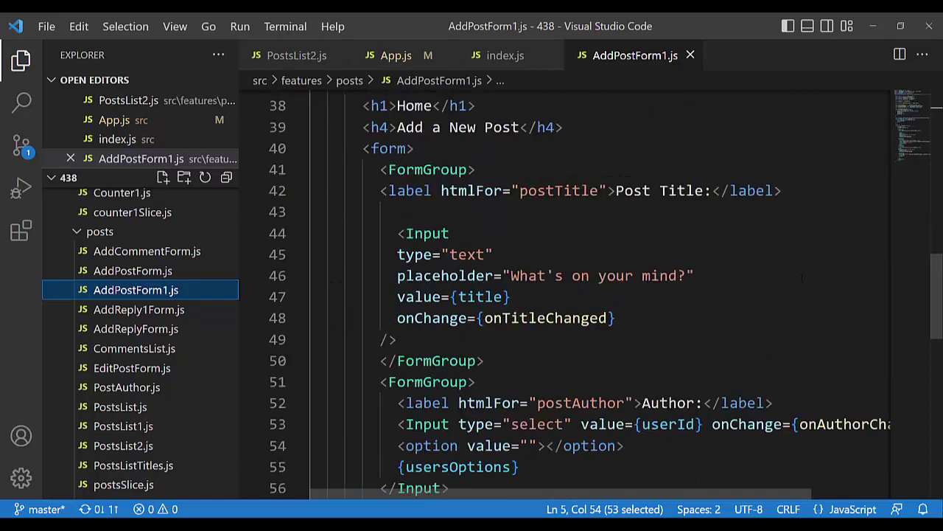